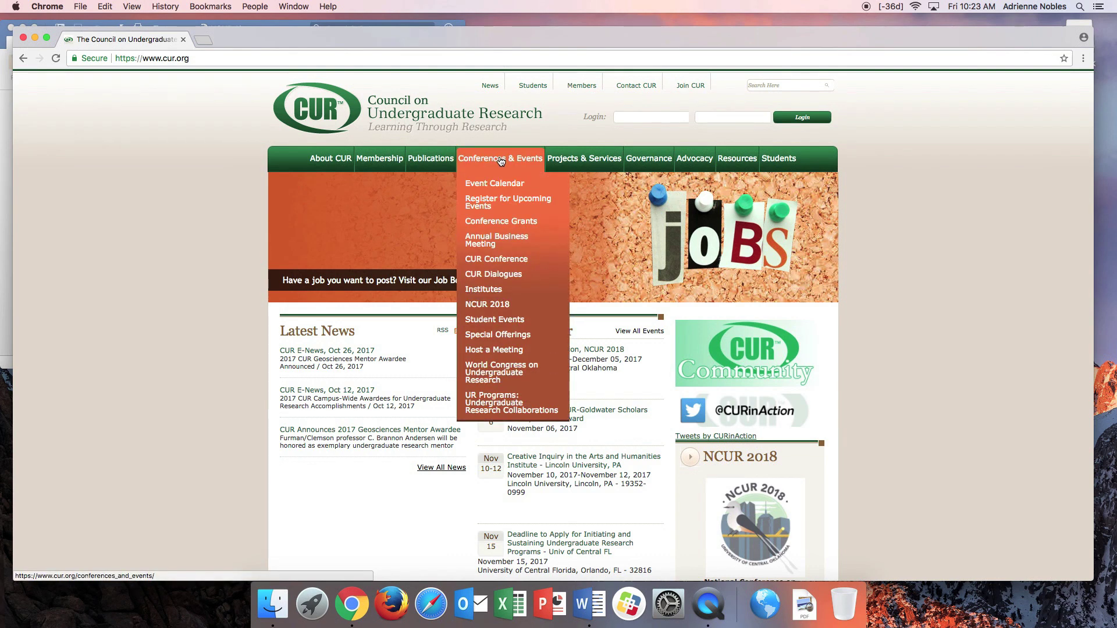
# - Go to the NCUR 2018 page from the Conferences & Events menu on cur.org
pyautogui.click(495, 311)
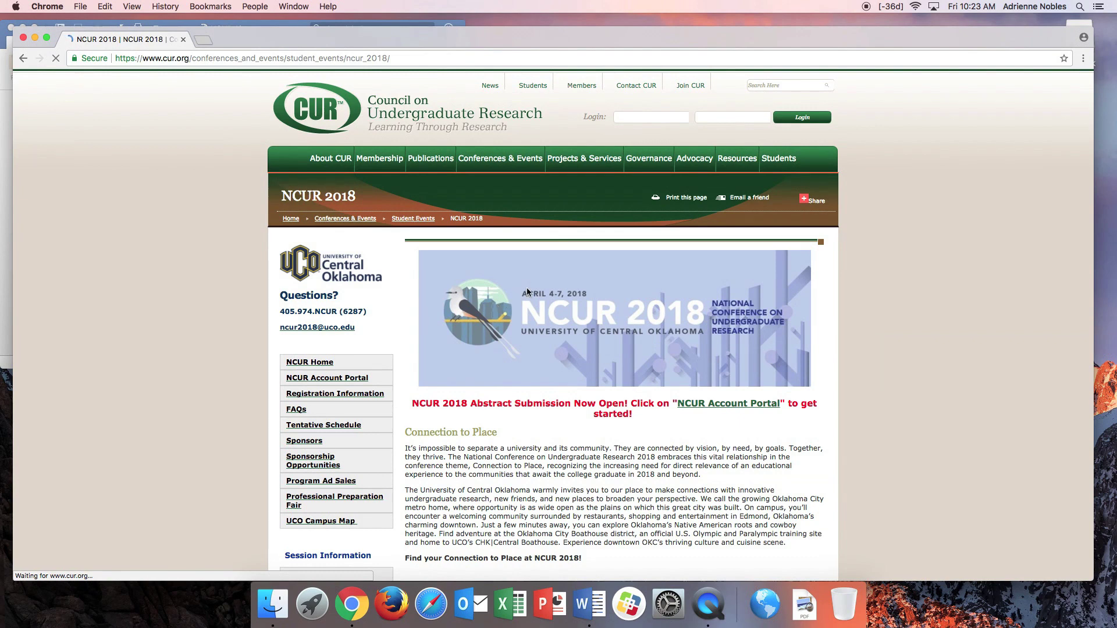
pyautogui.scroll(-3, 891, 293)
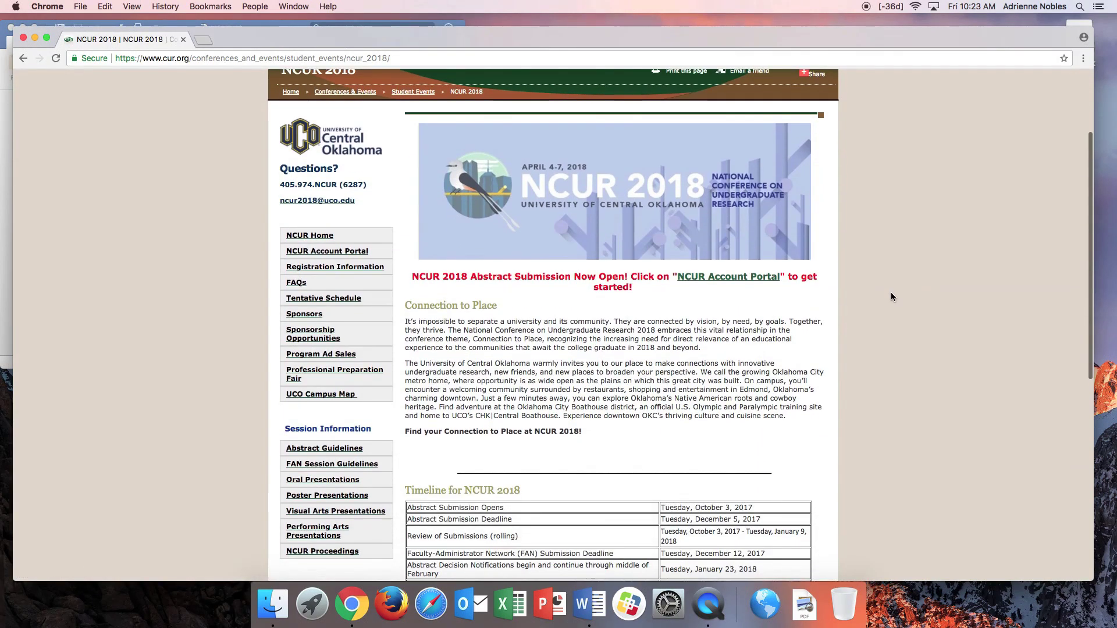
# - Reach the NCUR Account Portal and start a new student abstract submission
pyautogui.click(722, 278)
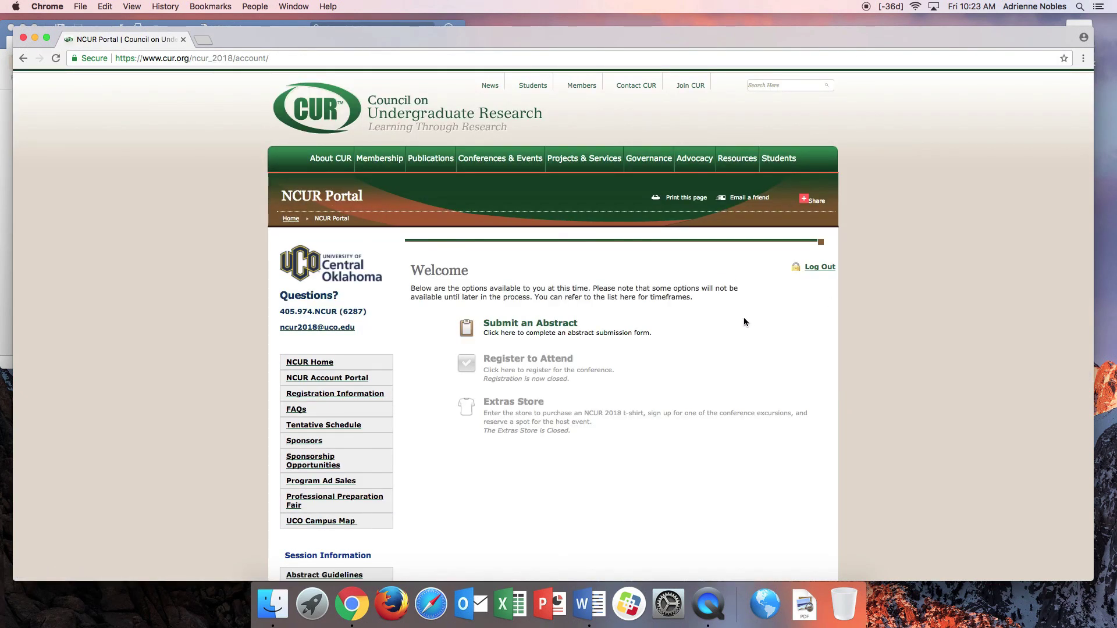
pyautogui.click(553, 327)
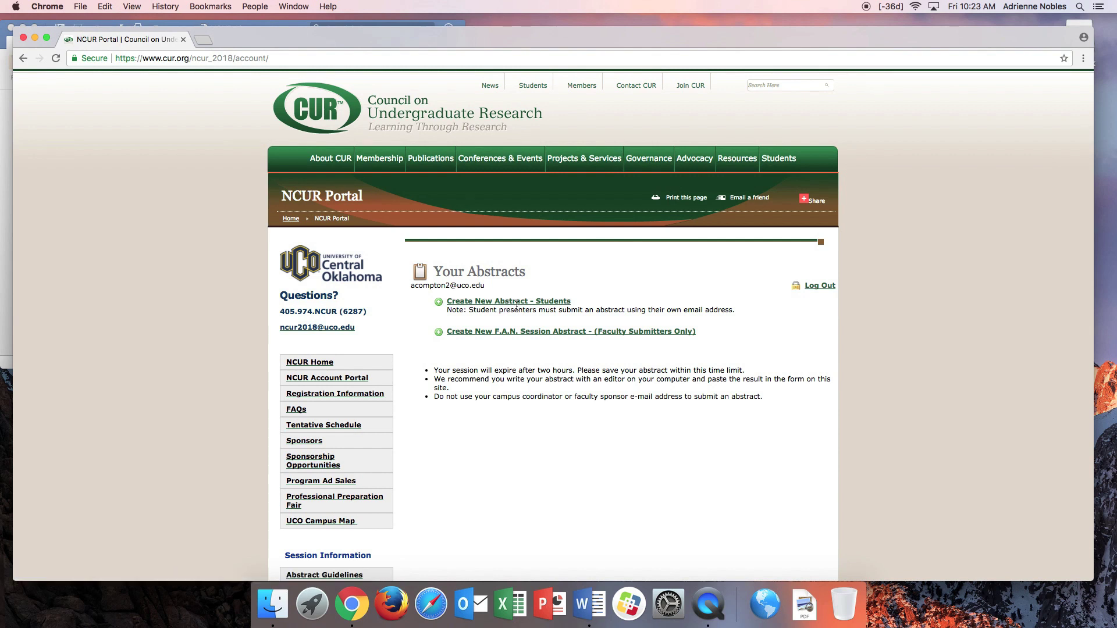
pyautogui.click(524, 302)
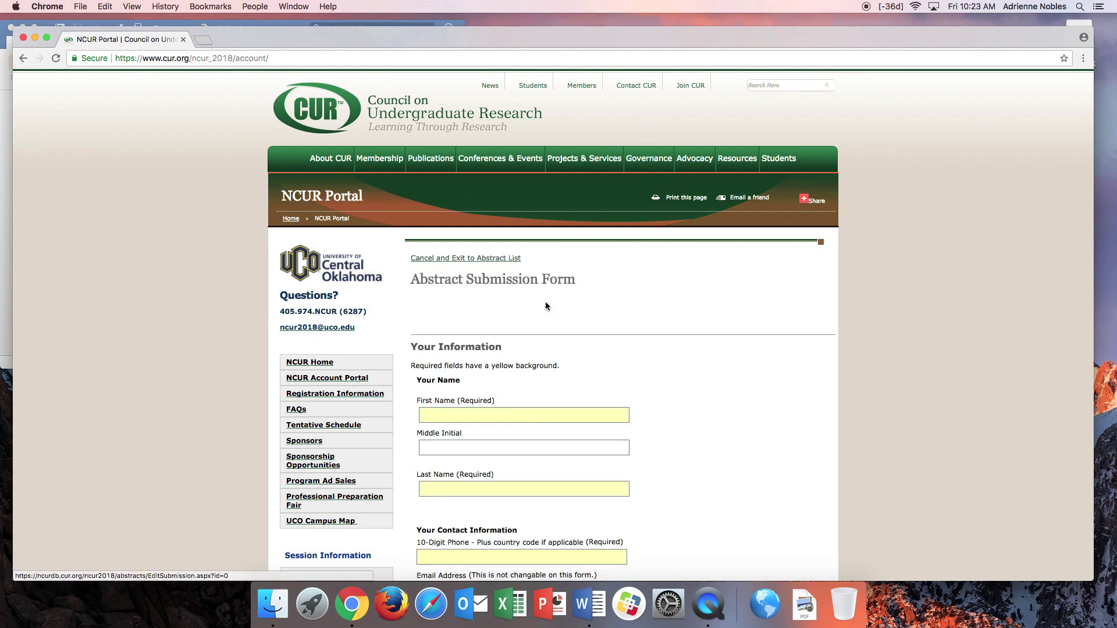
pyautogui.scroll(-1, 628, 327)
pyautogui.scroll(-1, 628, 328)
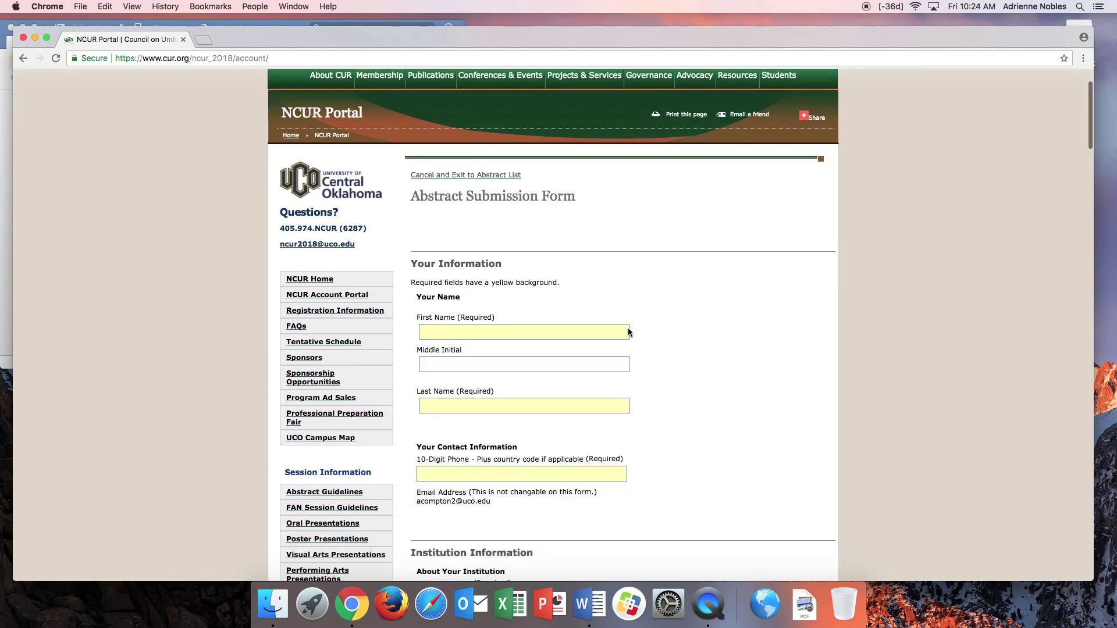
pyautogui.scroll(-2, 696, 324)
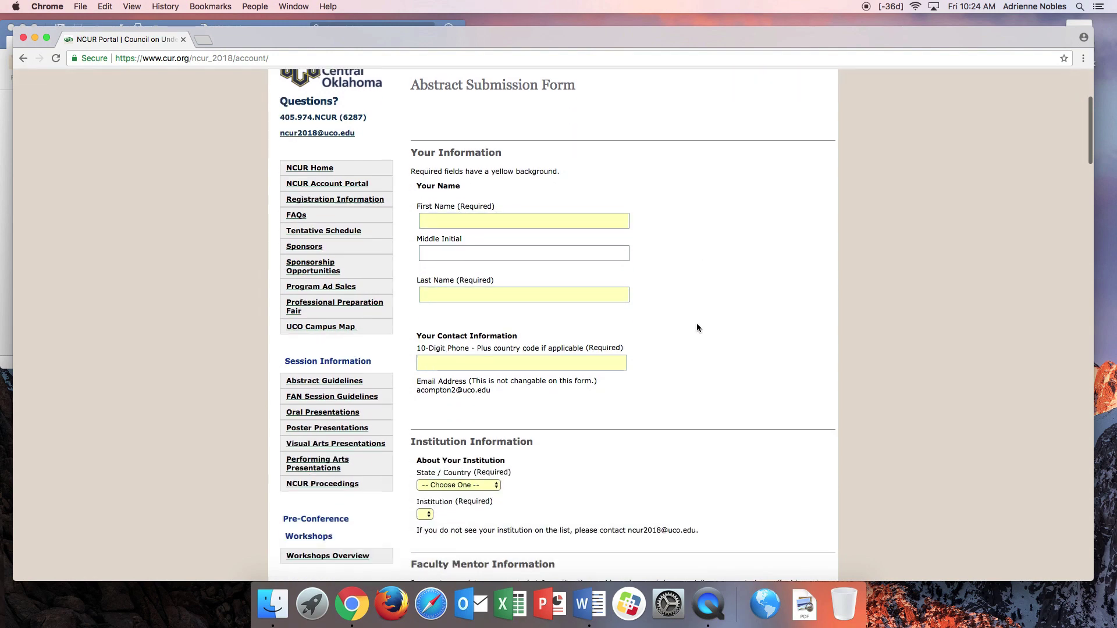
pyautogui.scroll(-2, 697, 323)
pyautogui.scroll(-2, 697, 323)
pyautogui.scroll(5, 697, 323)
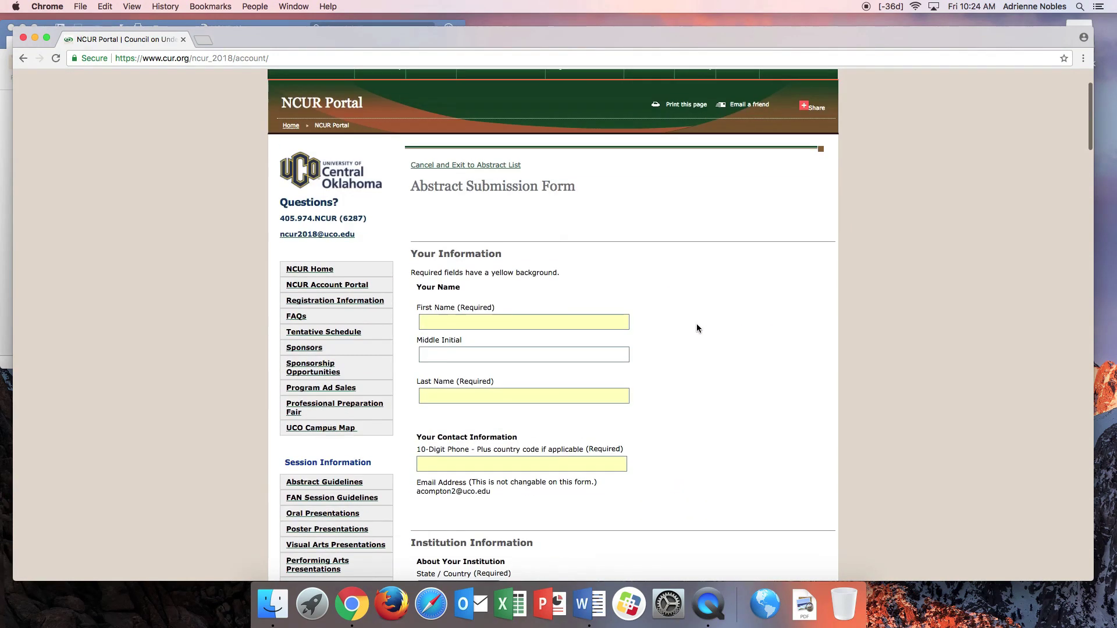
pyautogui.scroll(1, 697, 329)
# - Enter the student's first name, correcting the mistyped characters
pyautogui.click(451, 375)
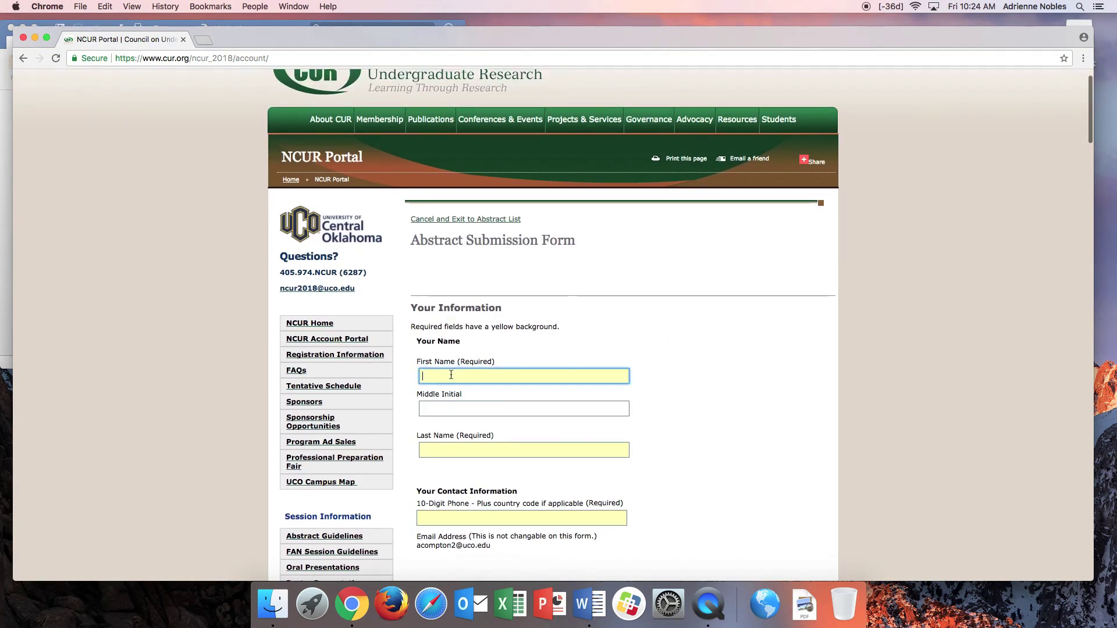
pyautogui.write('ALys')
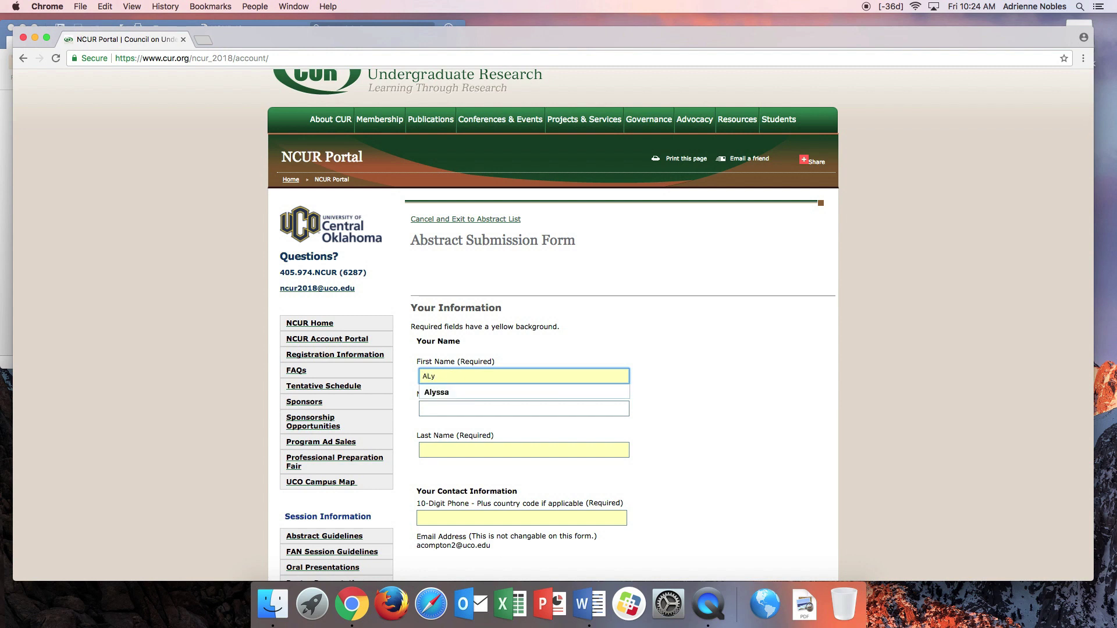
pyautogui.press('BackSpace')
pyautogui.press('BackSpace')
pyautogui.press('BackSpace')
pyautogui.write('Al')
pyautogui.press('BackSpace')
pyautogui.write('Compton')
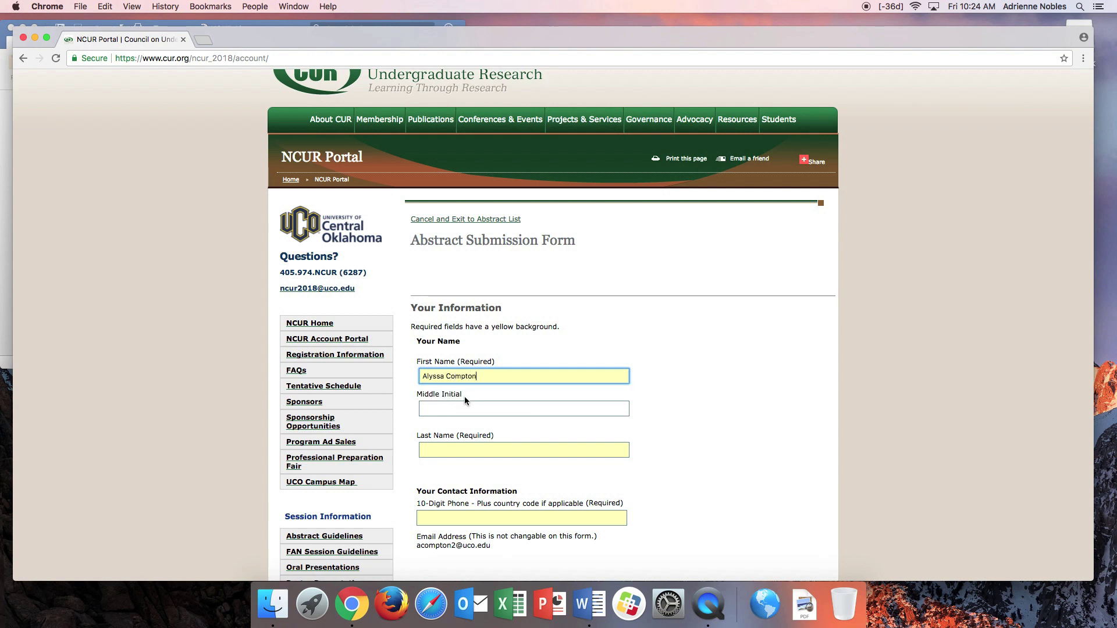
pyautogui.press('BackSpace')
pyautogui.press('BackSpace')
pyautogui.press('BackSpace')
pyautogui.press('BackSpace')
pyautogui.press('BackSpace')
pyautogui.press('BackSpace')
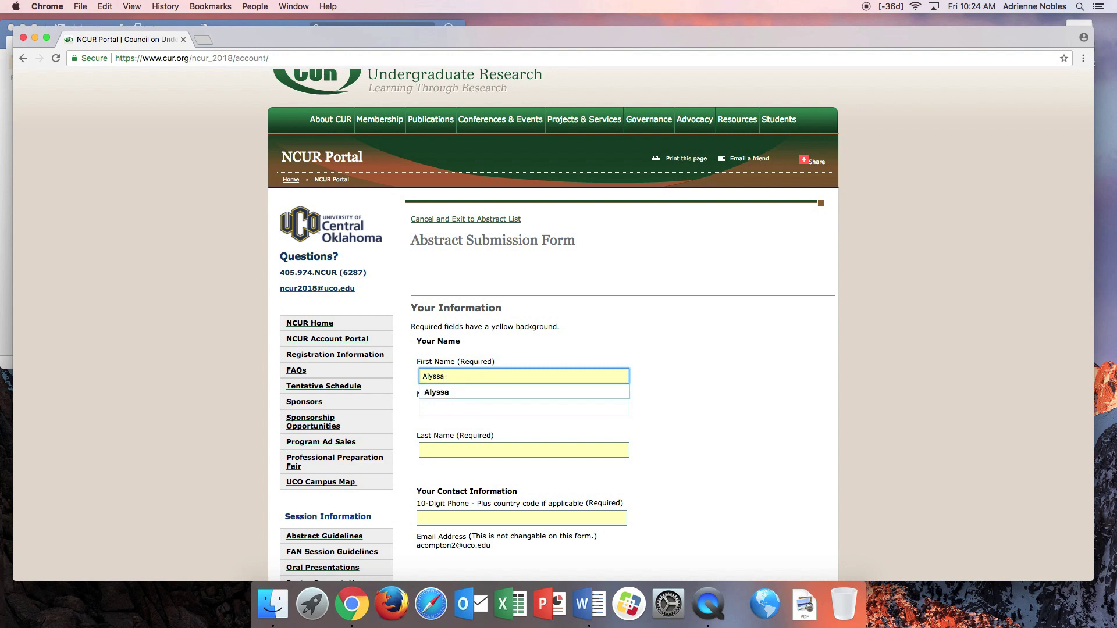
pyautogui.click(468, 410)
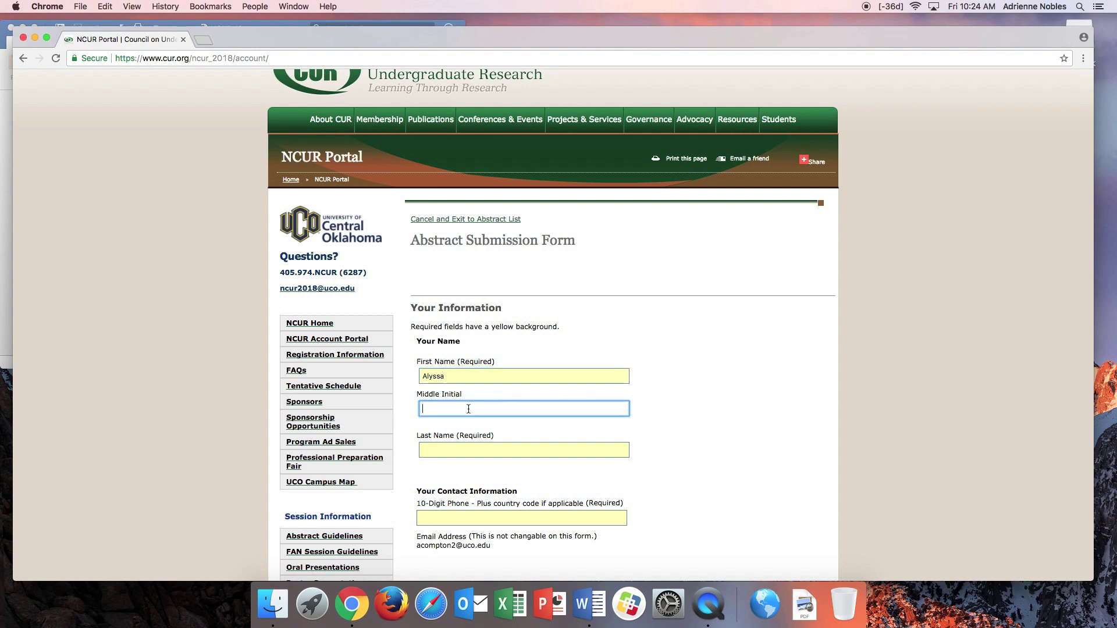
# - Enter the last name from the suggestion and fill in the phone number
pyautogui.click(459, 446)
pyautogui.write('Compton')
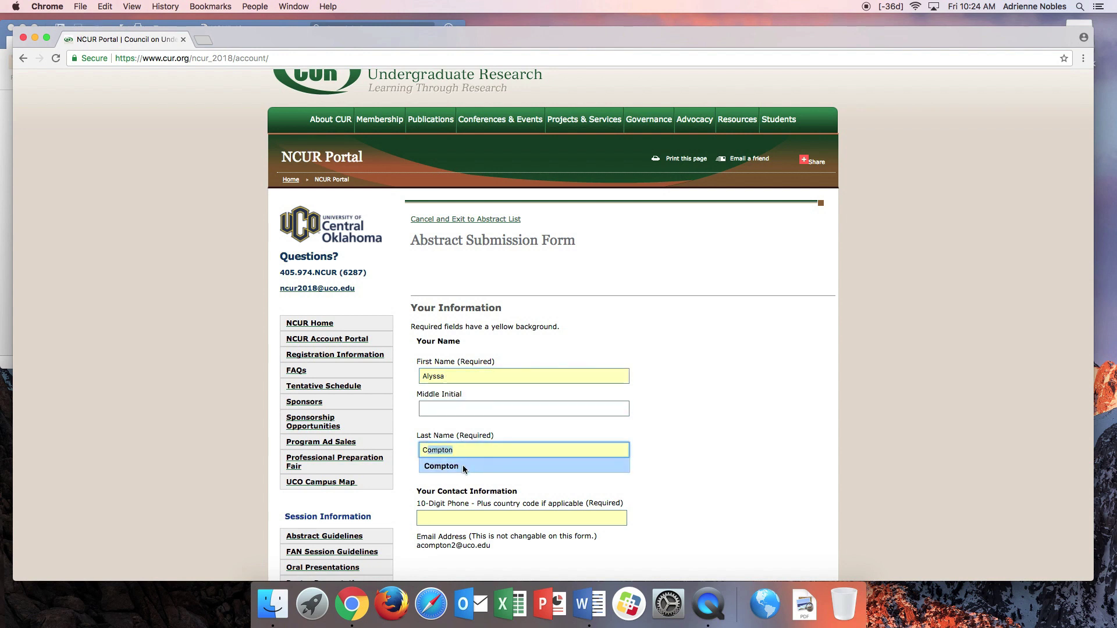
pyautogui.click(462, 465)
pyautogui.scroll(-3, 605, 466)
pyautogui.click(552, 416)
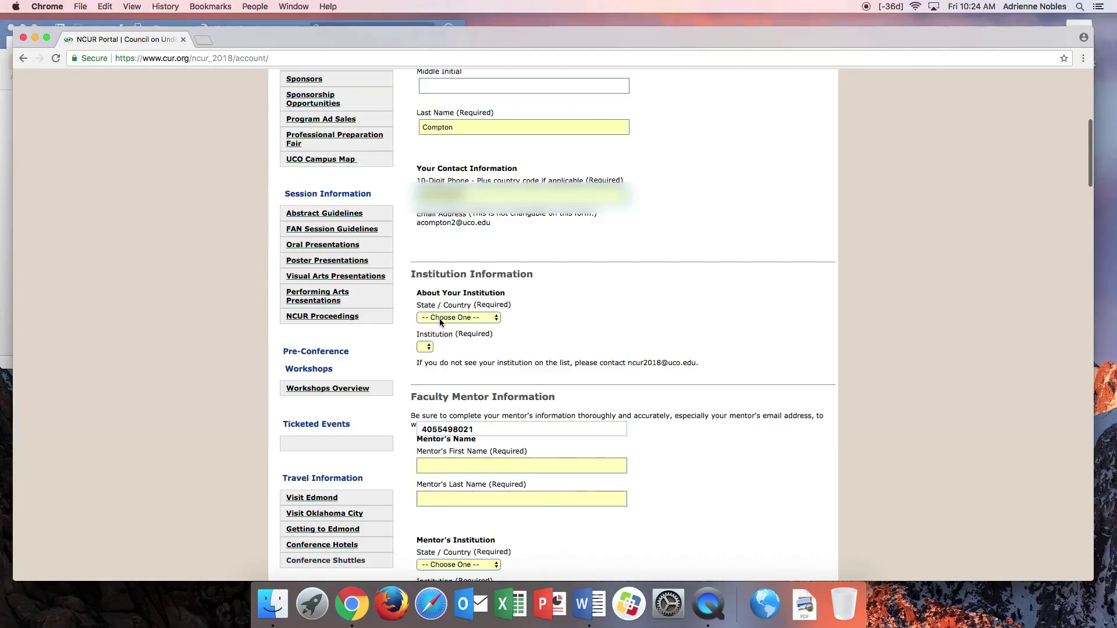
# - Choose Oklahoma and University of Central Oklahoma as the institution, then enter the mentor's details
pyautogui.click(440, 319)
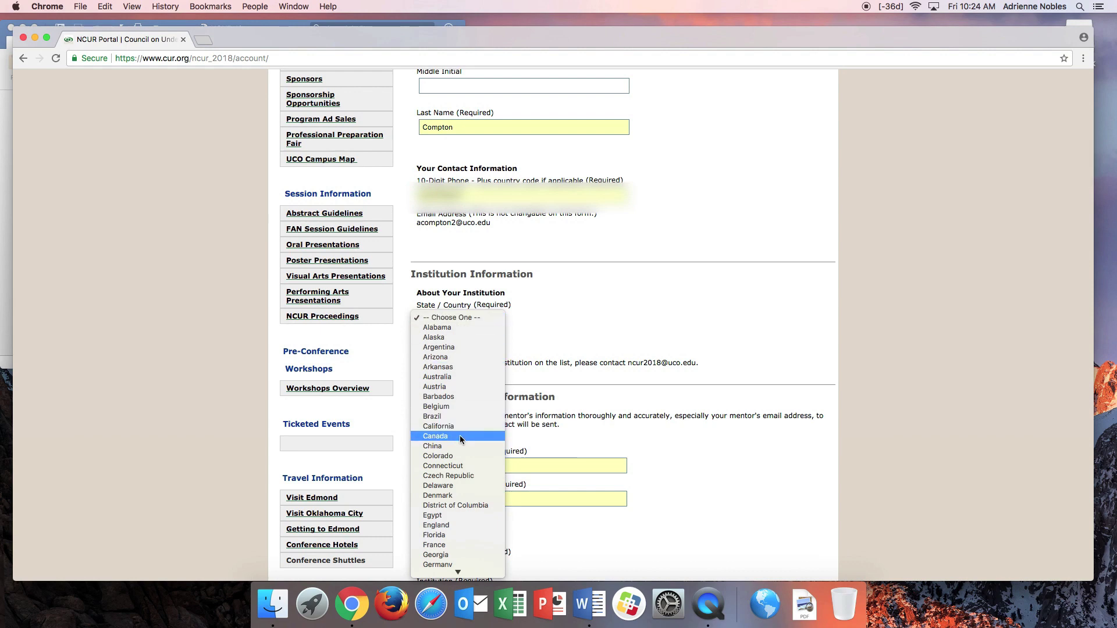
pyautogui.scroll(-2, 459, 436)
pyautogui.scroll(-5, 459, 435)
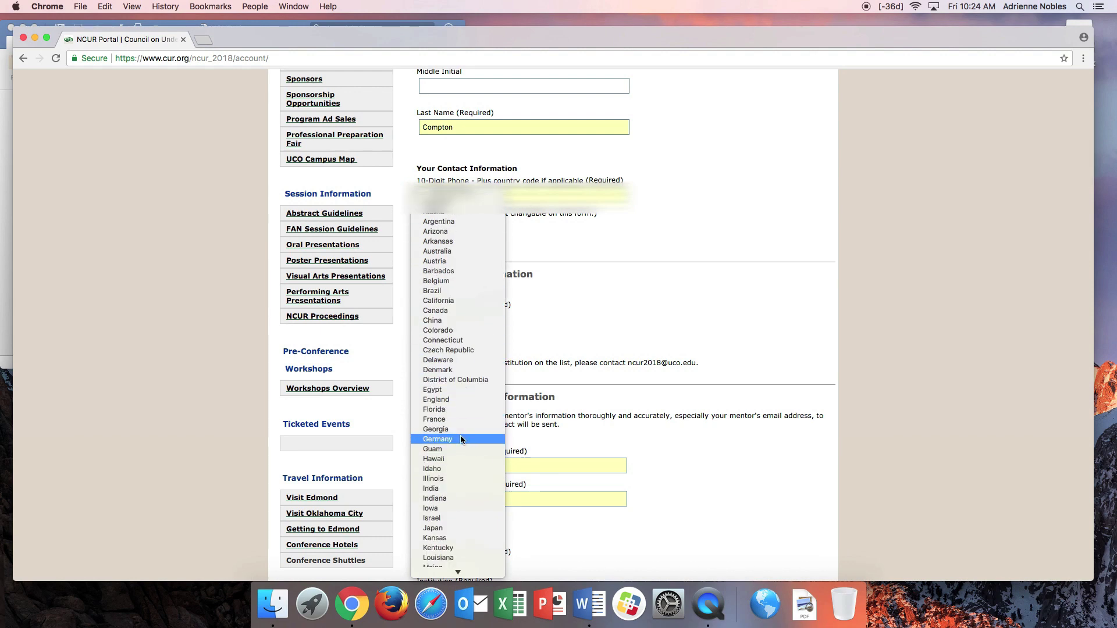
pyautogui.scroll(-5, 460, 436)
pyautogui.scroll(-5, 459, 436)
pyautogui.scroll(-3, 460, 435)
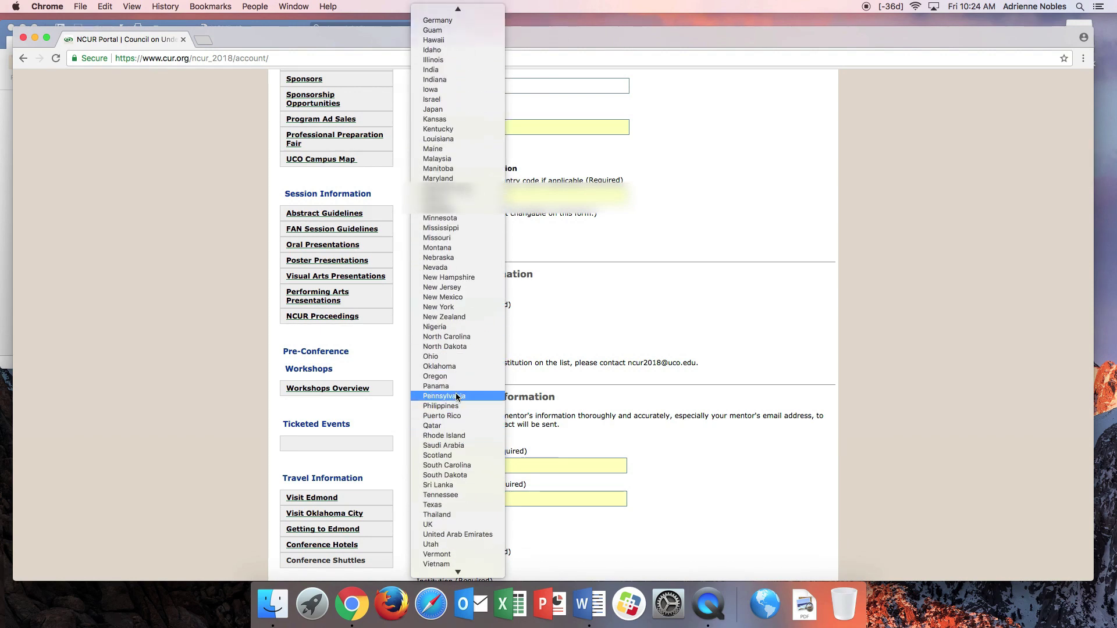
pyautogui.click(456, 366)
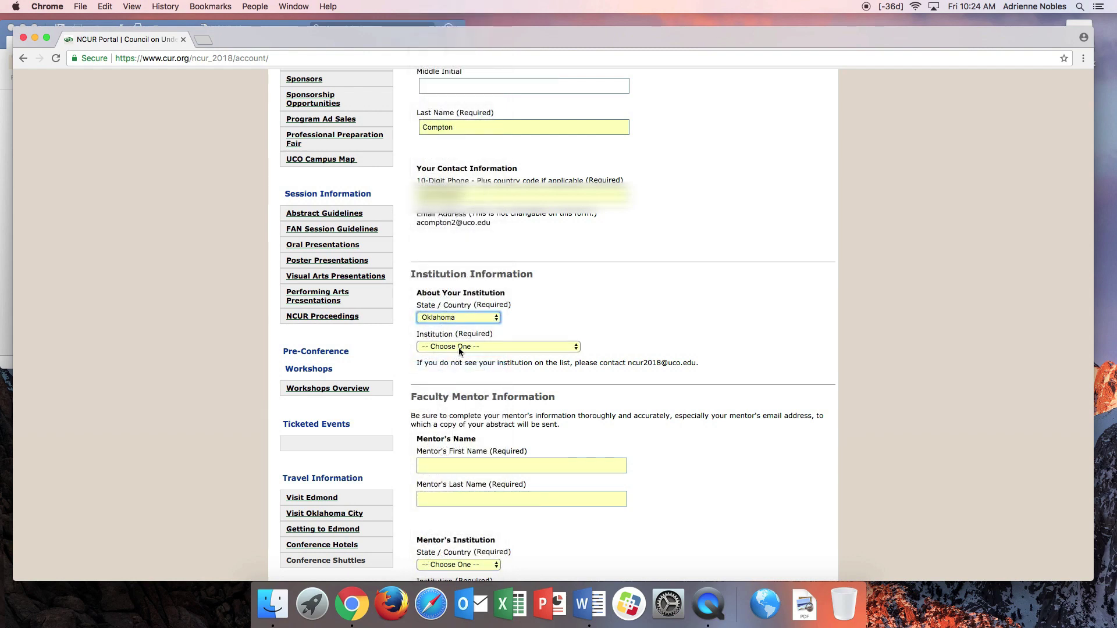
pyautogui.click(459, 350)
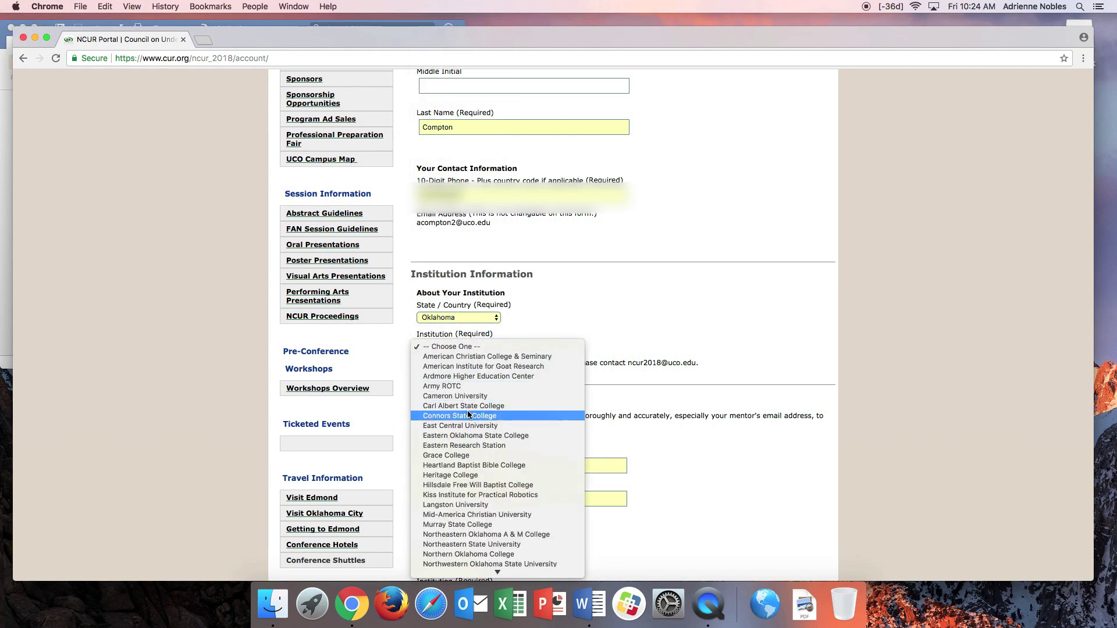
pyautogui.scroll(-3, 478, 448)
pyautogui.scroll(-1, 477, 448)
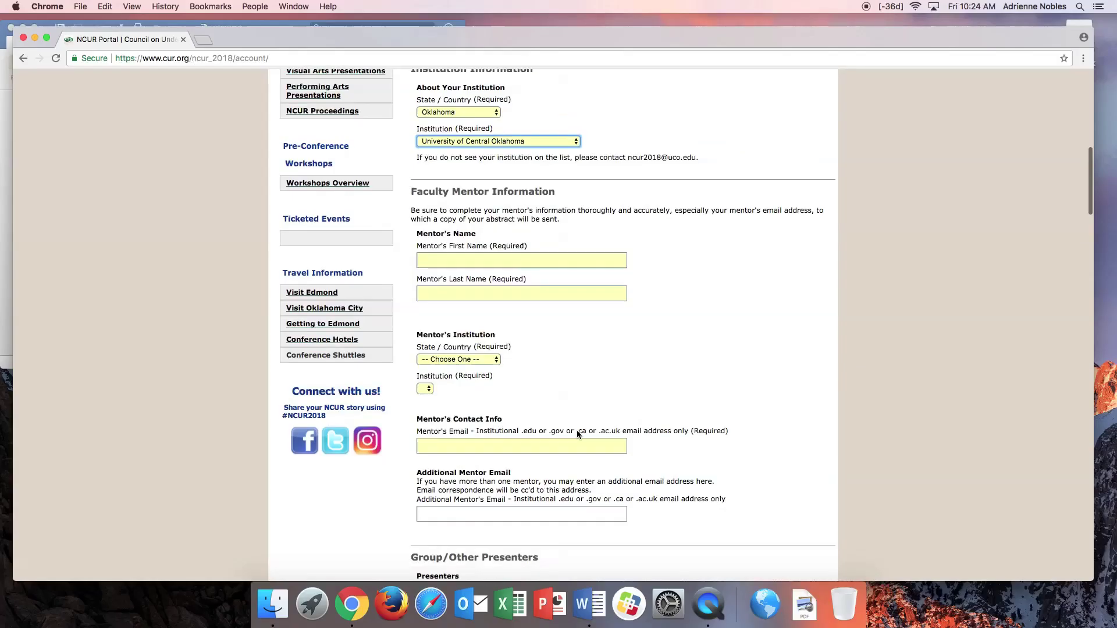
pyautogui.scroll(-1, 577, 430)
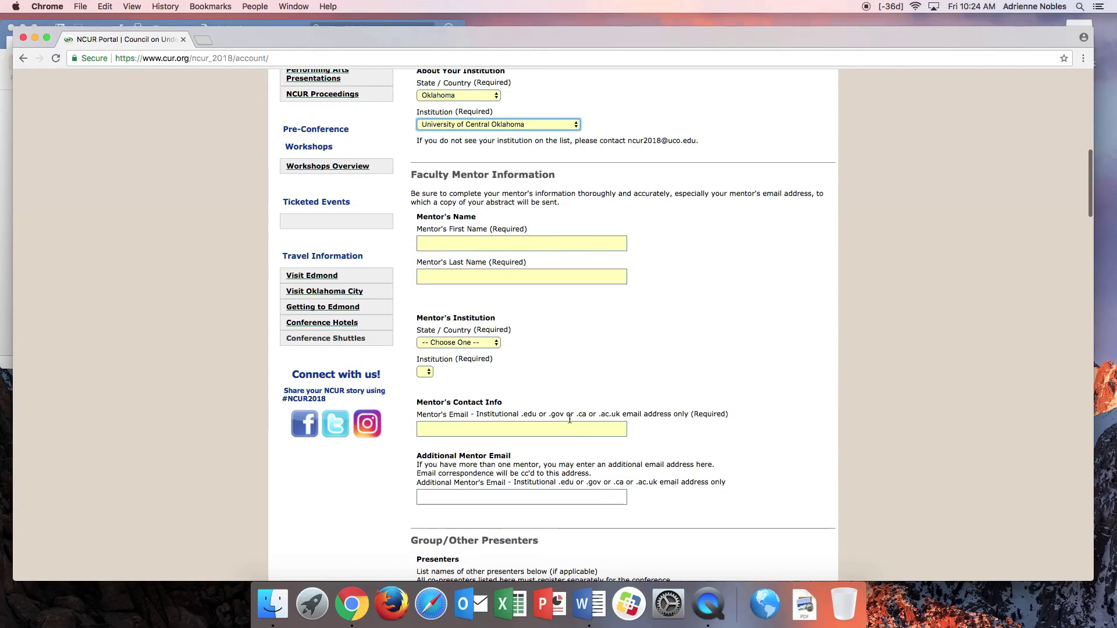
pyautogui.click(464, 246)
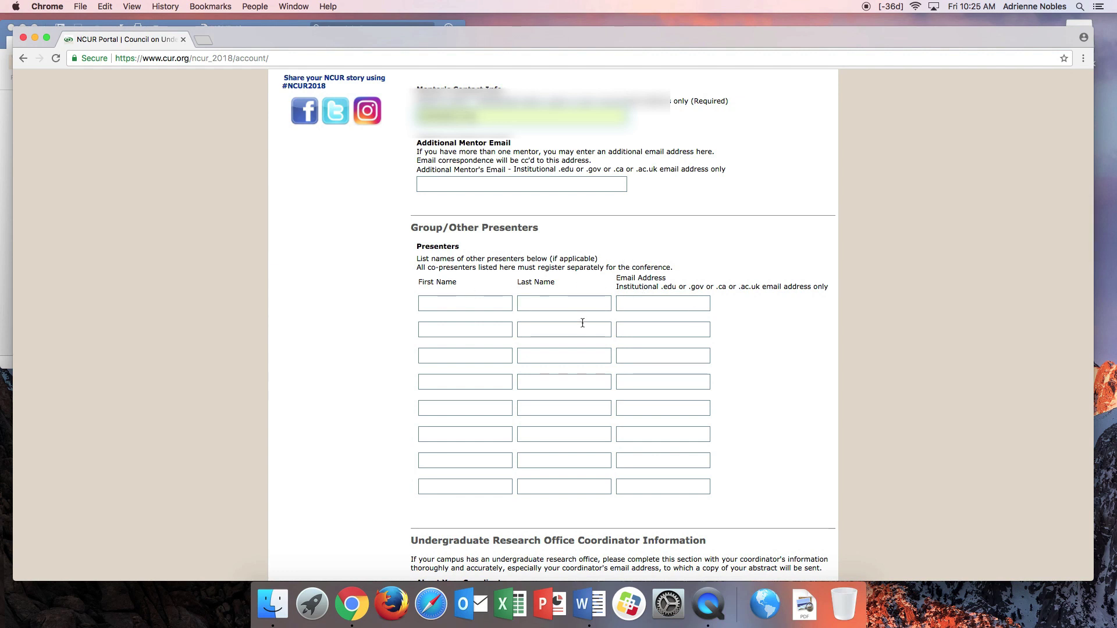
pyautogui.scroll(-1, 582, 322)
pyautogui.scroll(-3, 582, 323)
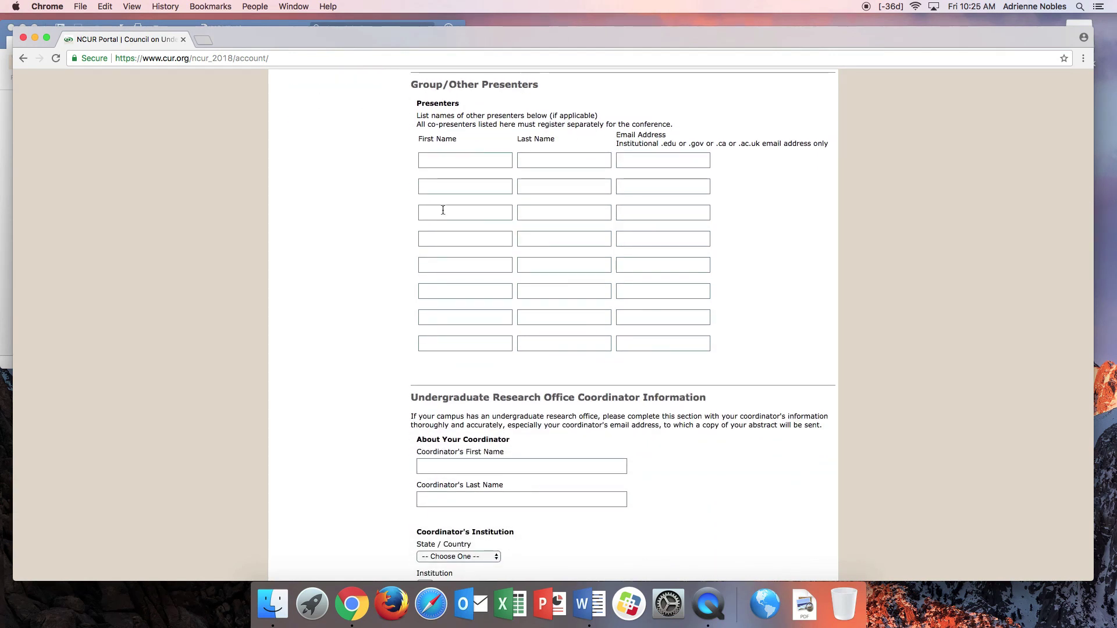
pyautogui.scroll(-3, 690, 260)
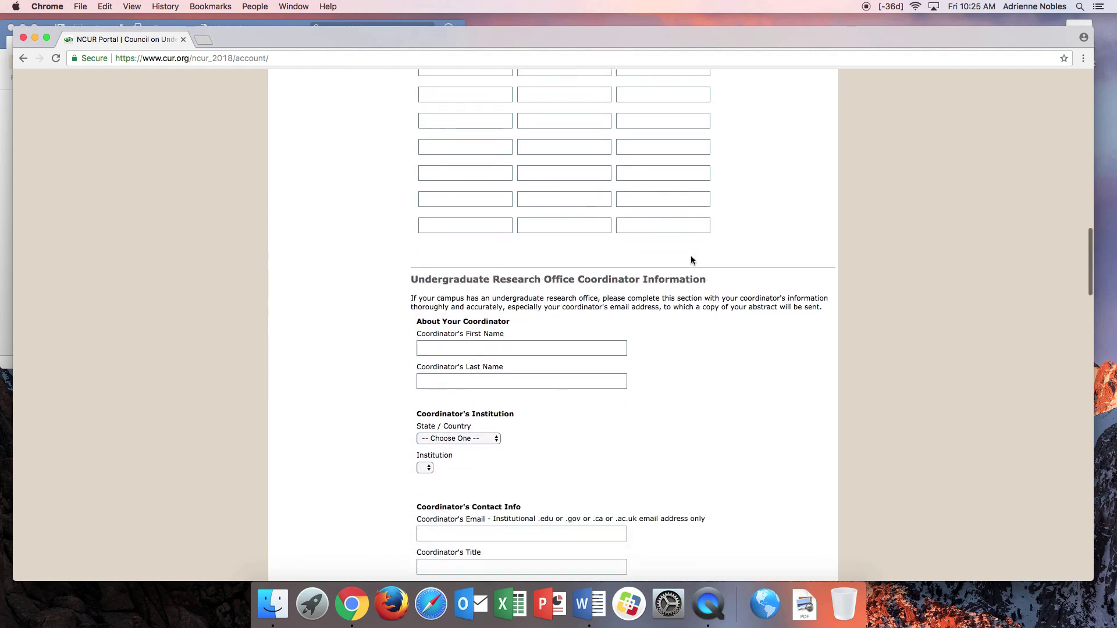
pyautogui.scroll(-3, 691, 259)
pyautogui.scroll(-3, 690, 259)
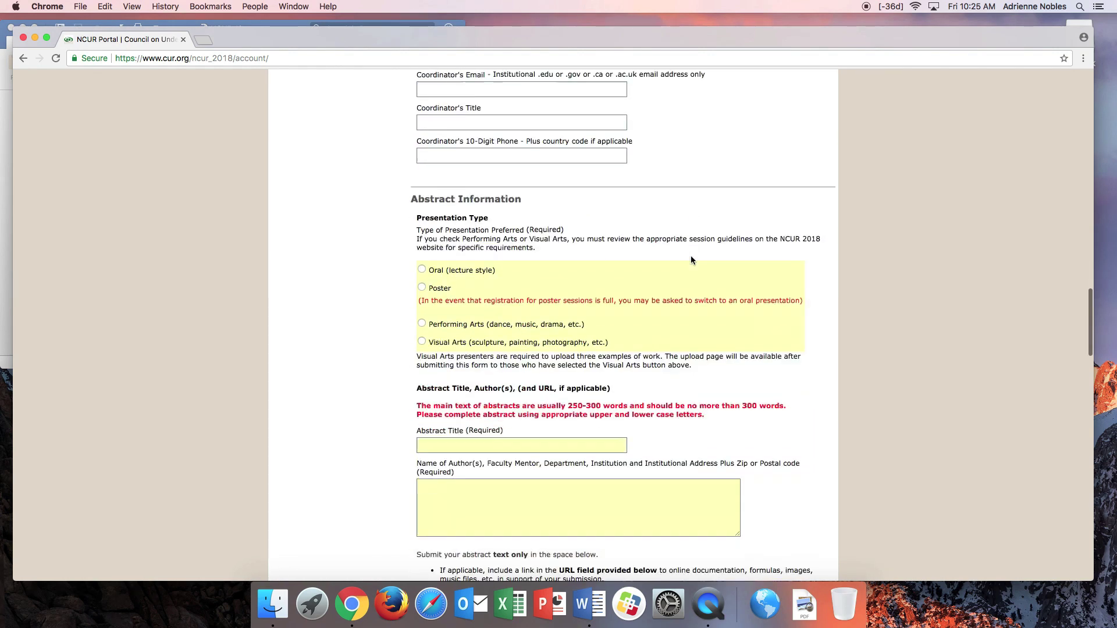
pyautogui.scroll(-2, 691, 259)
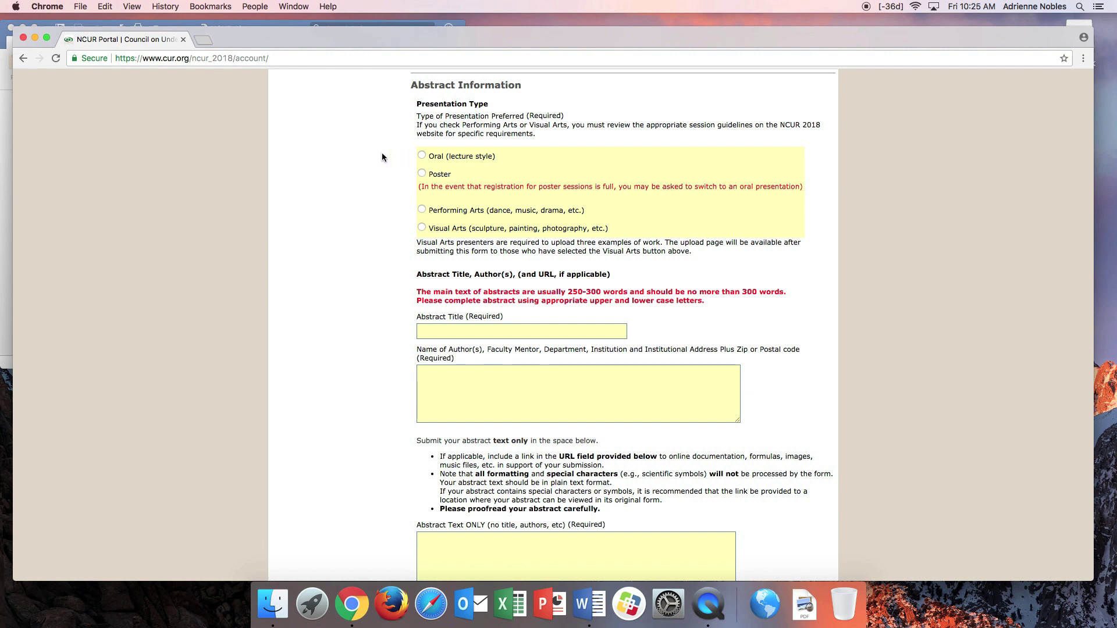
# - Select Oral (lecture style), enter the title NCUR 2018, authors, and paste the Madwoman abstract text
pyautogui.click(421, 156)
pyautogui.scroll(-3, 406, 262)
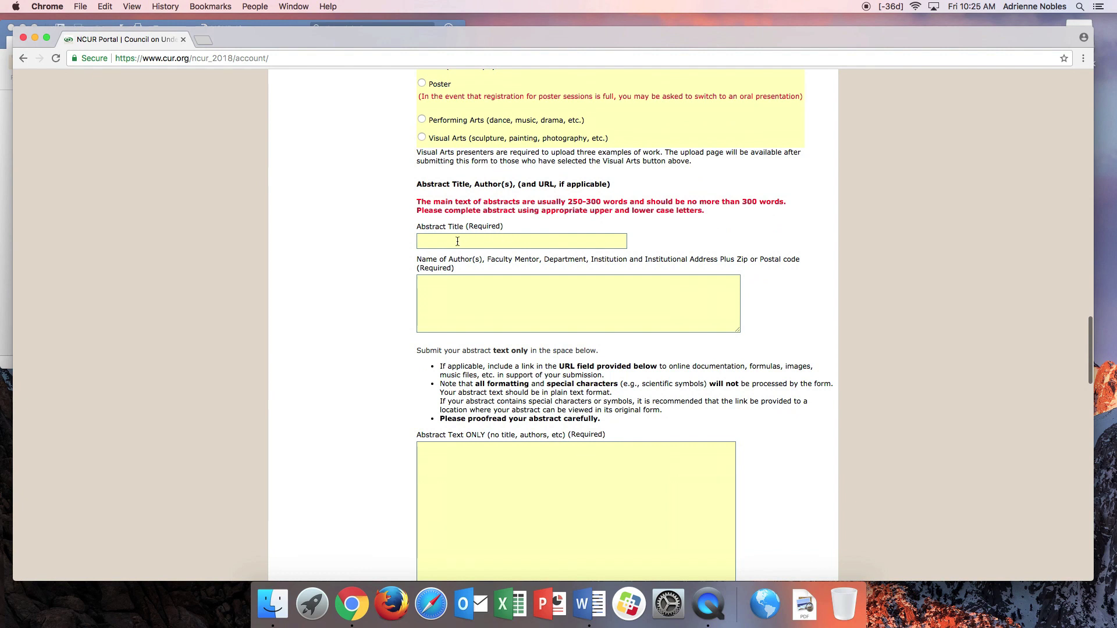
pyautogui.click(486, 244)
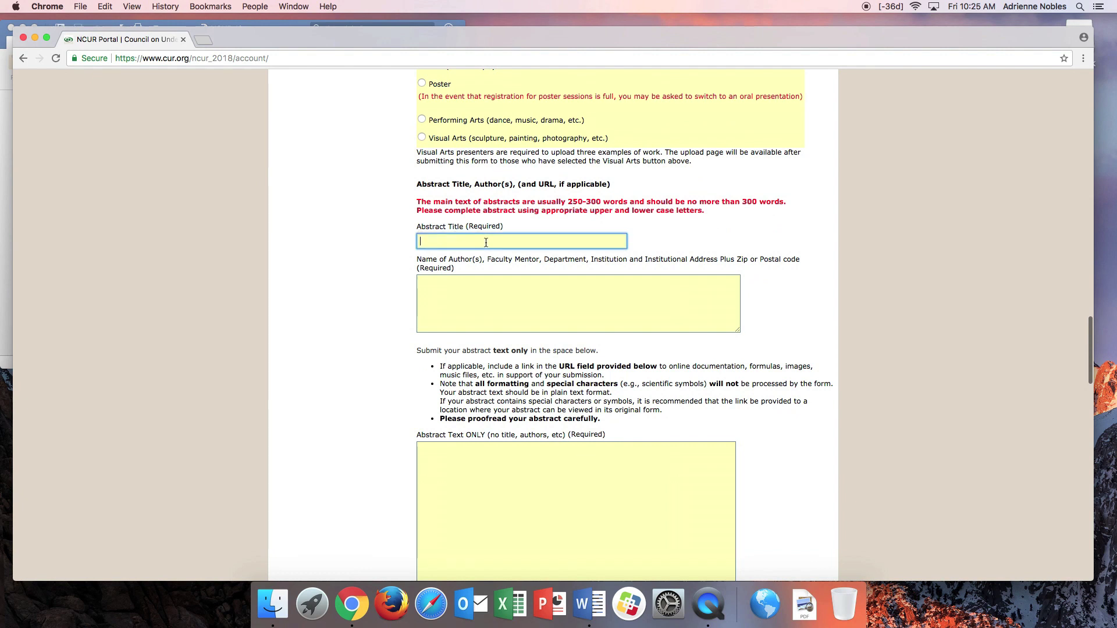
pyautogui.write('NCUR 20')
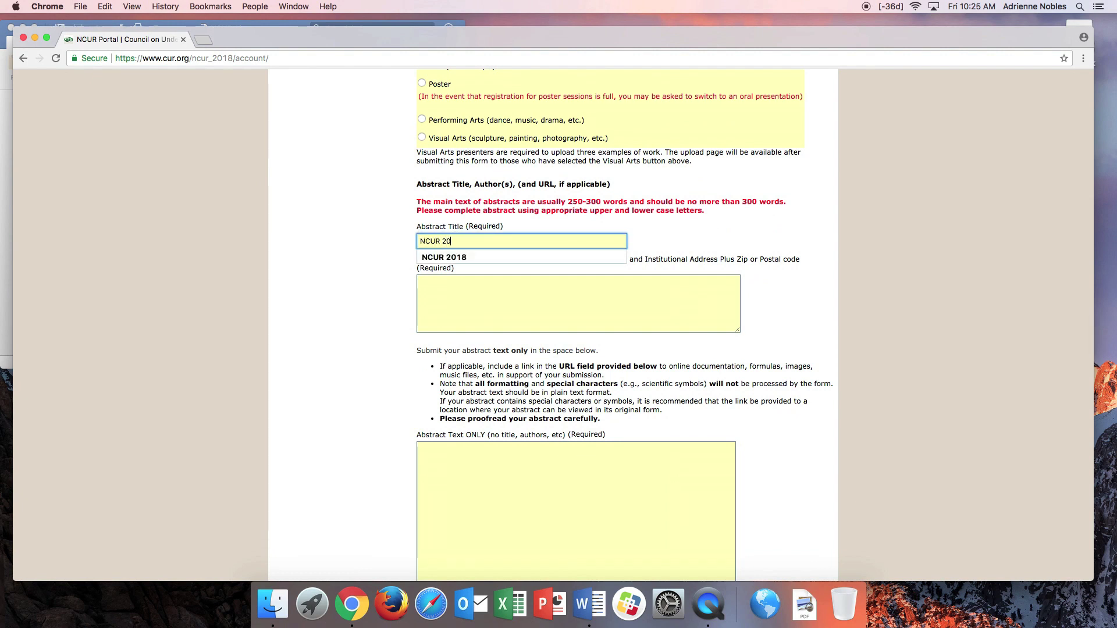
pyautogui.click(501, 300)
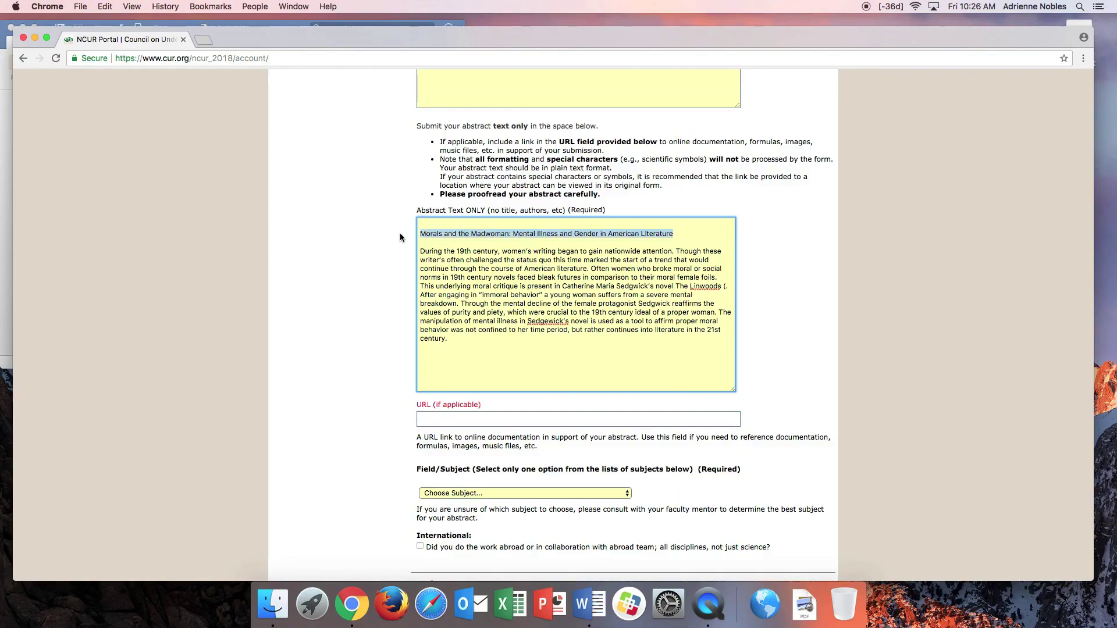
pyautogui.press('BackSpace')
pyautogui.scroll(-5, 417, 244)
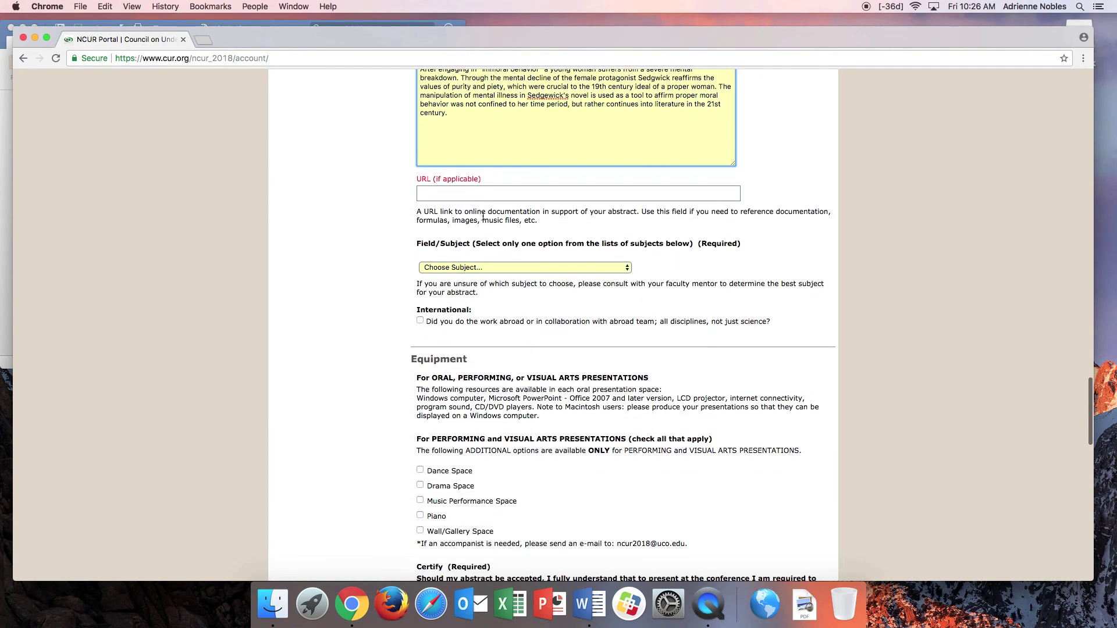
pyautogui.scroll(-2, 488, 331)
# - Set the Field/Subject of the abstract to Literature
pyautogui.click(445, 210)
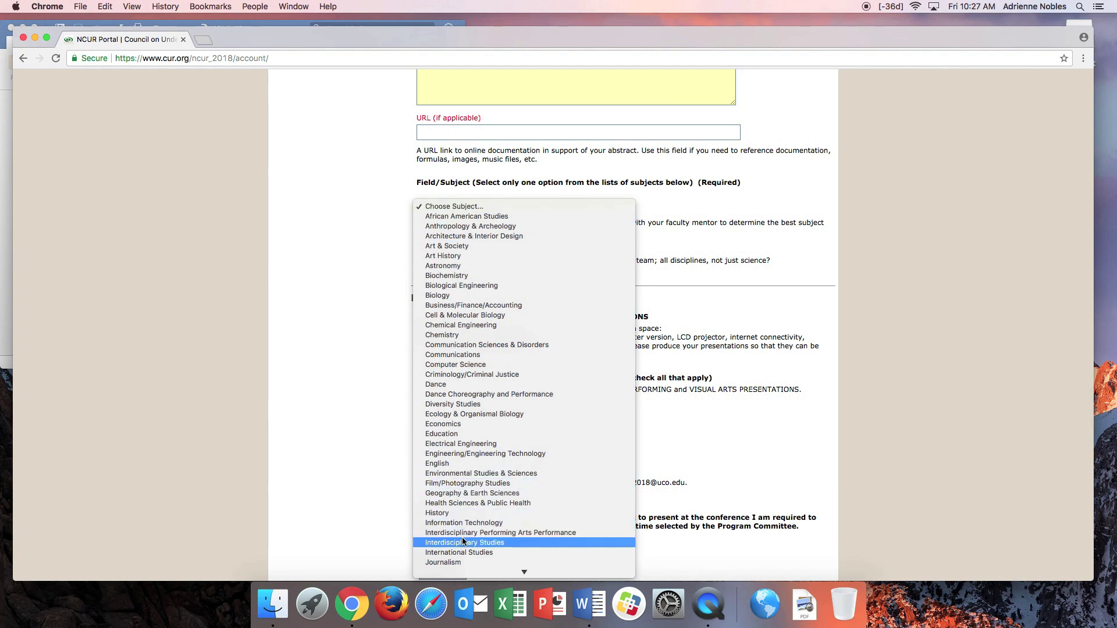
pyautogui.scroll(-4, 460, 486)
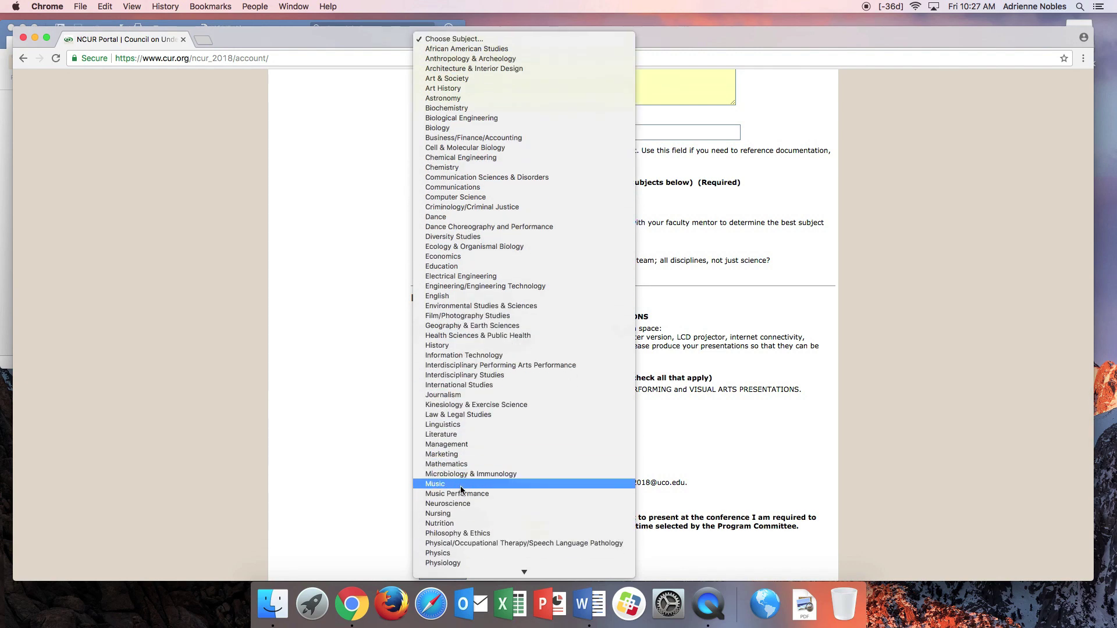
pyautogui.click(460, 434)
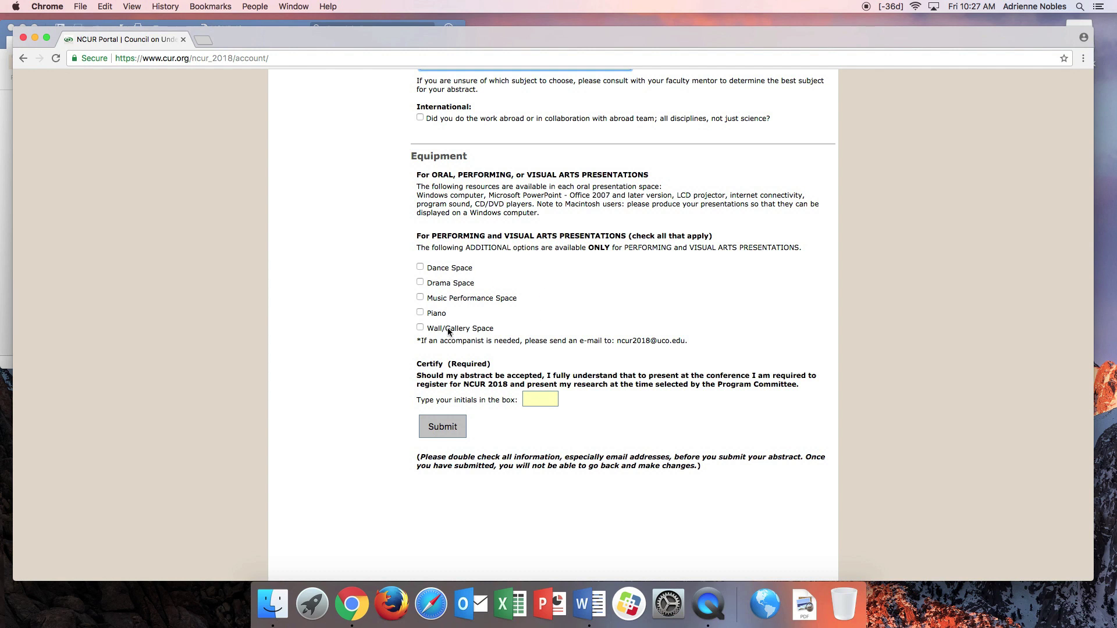
pyautogui.scroll(-1, 561, 309)
pyautogui.scroll(-3, 561, 309)
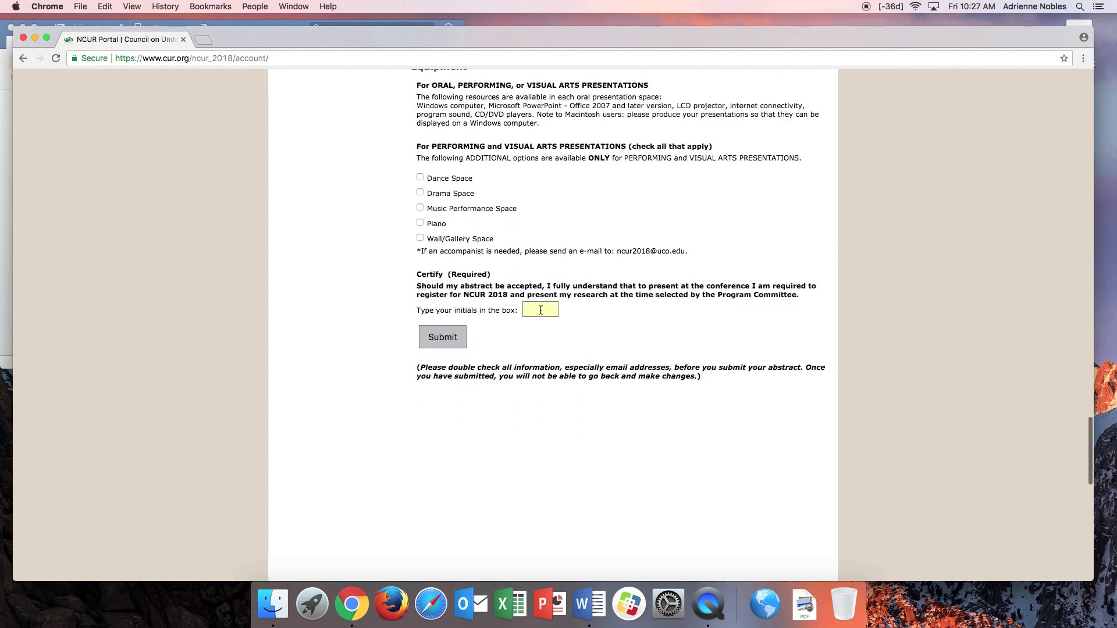
# - Enter the certifying initials and submit the abstract to reach the confirmation page
pyautogui.click(540, 310)
pyautogui.write('ATC')
pyautogui.click(619, 324)
pyautogui.scroll(-1, 553, 358)
pyautogui.scroll(-1, 554, 361)
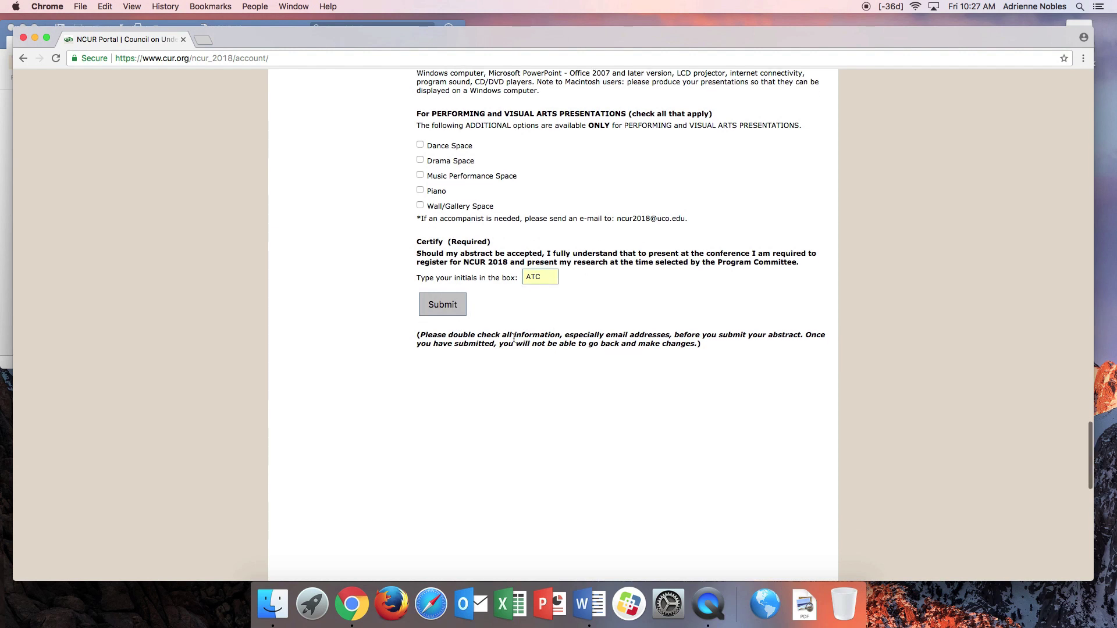
pyautogui.click(444, 305)
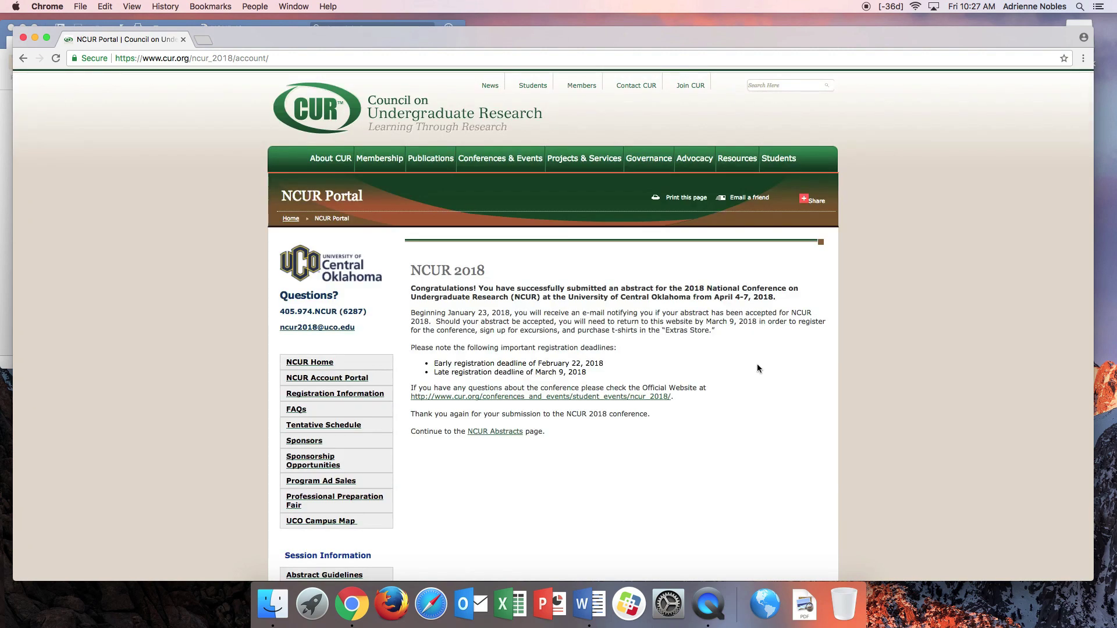